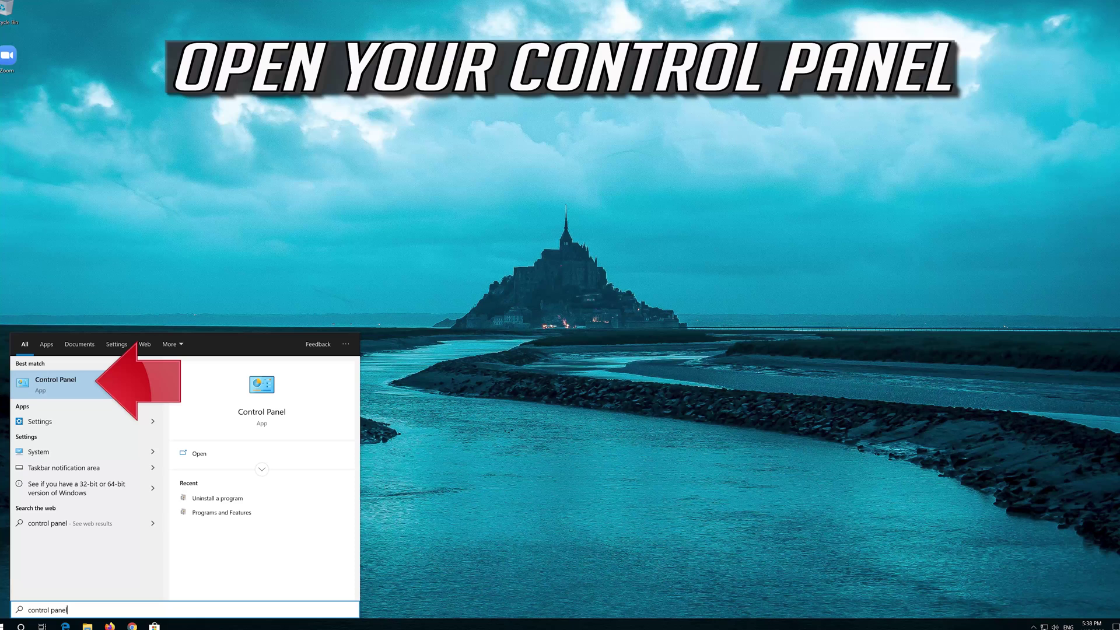
# Step: Open Control Panel and go through Network and Sharing Center to the adapter settings list
pyautogui.click(95, 388)
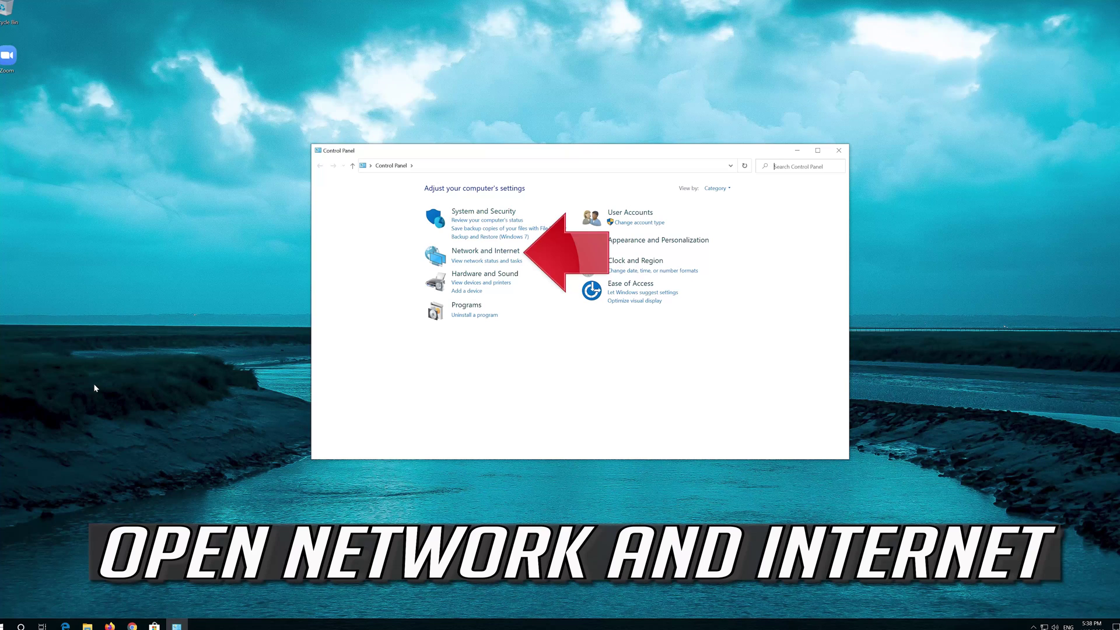
pyautogui.click(487, 252)
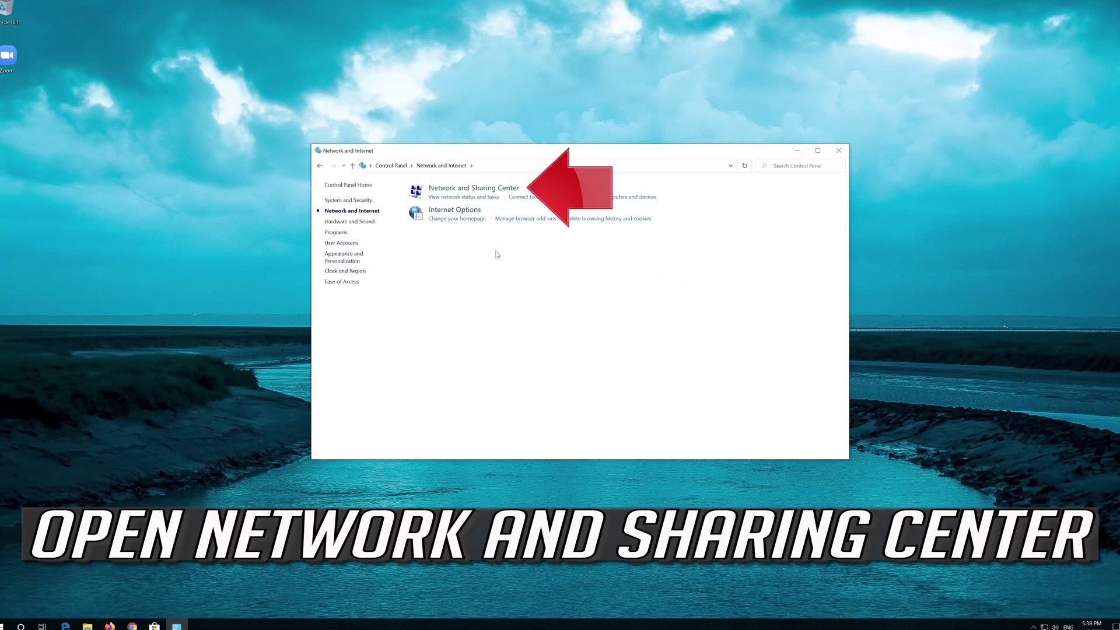
pyautogui.click(484, 189)
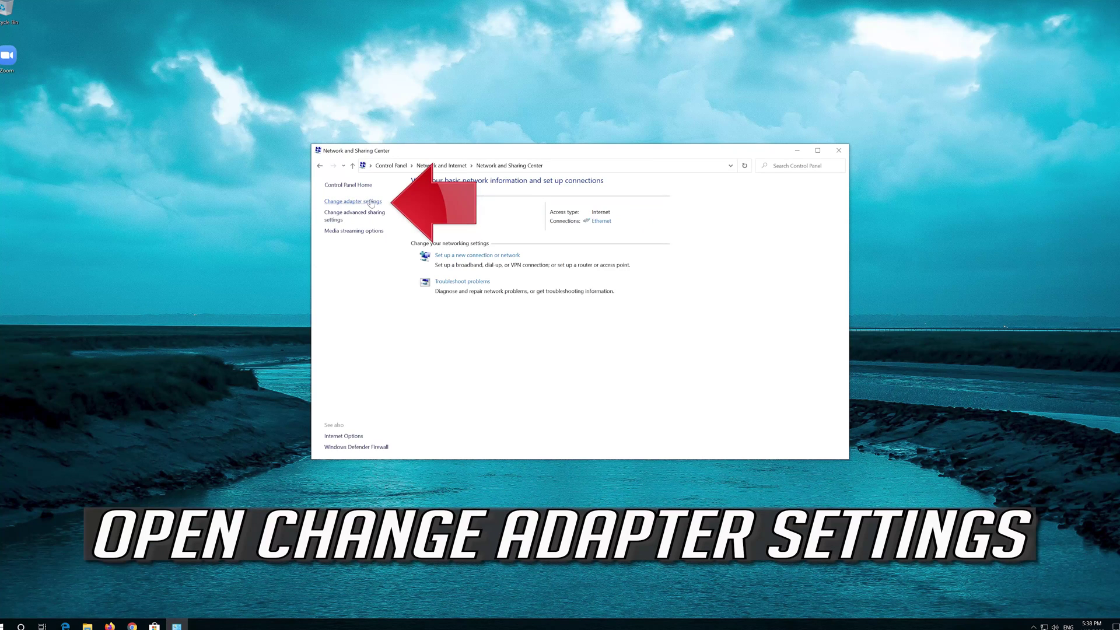
pyautogui.click(352, 201)
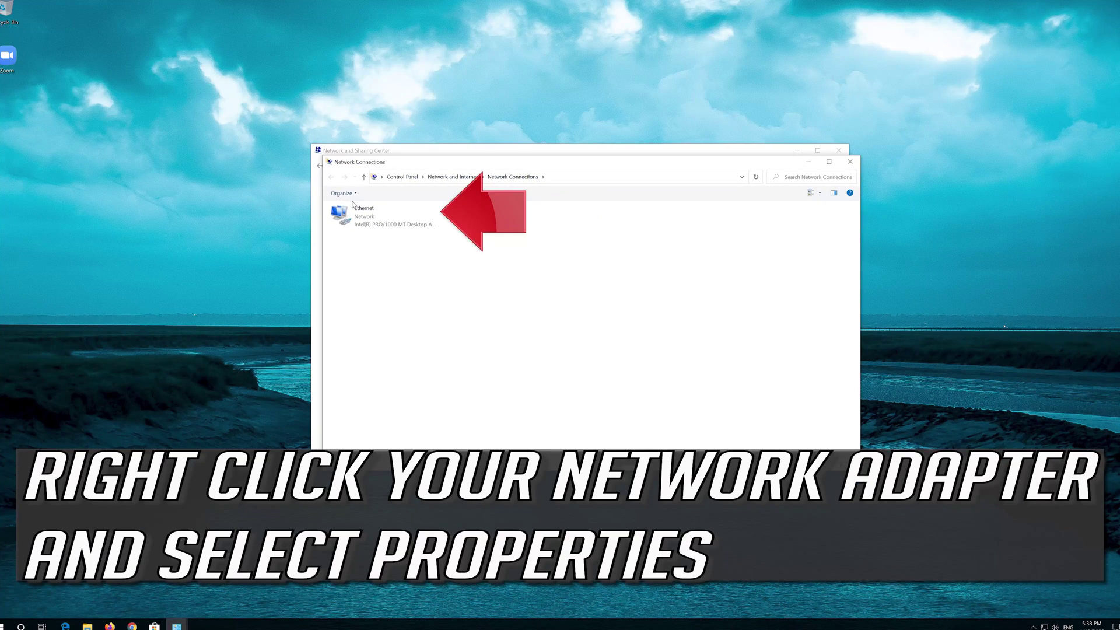
# Step: Open the Ethernet adapter's Properties, then its Internet Protocol Version 4 (TCP/IPv4) settings
pyautogui.click(359, 213)
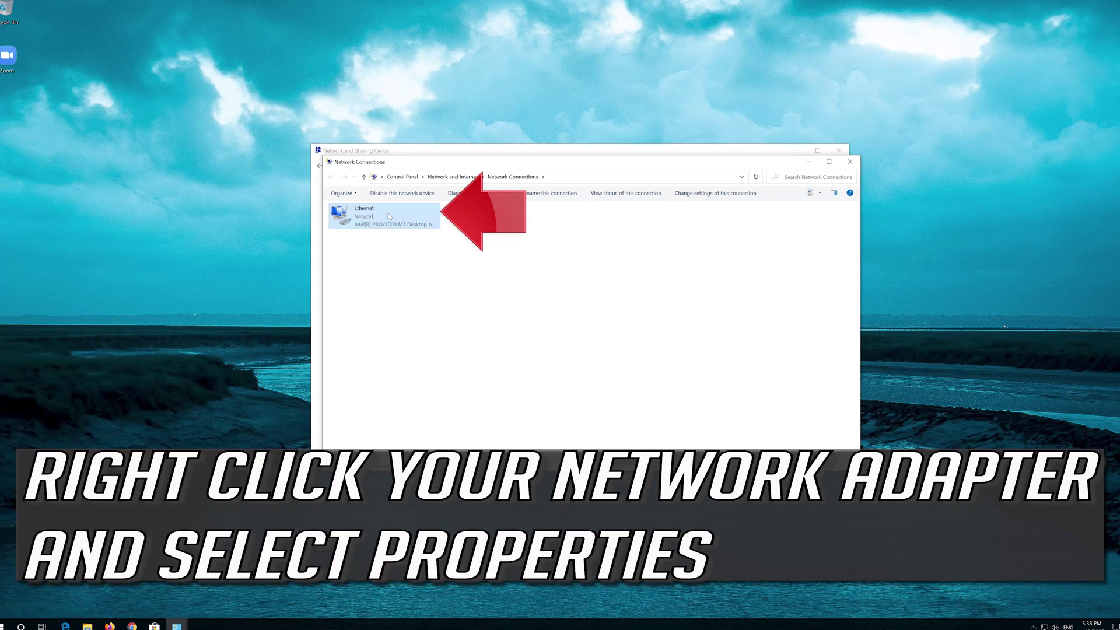
pyautogui.rightClick(383, 216)
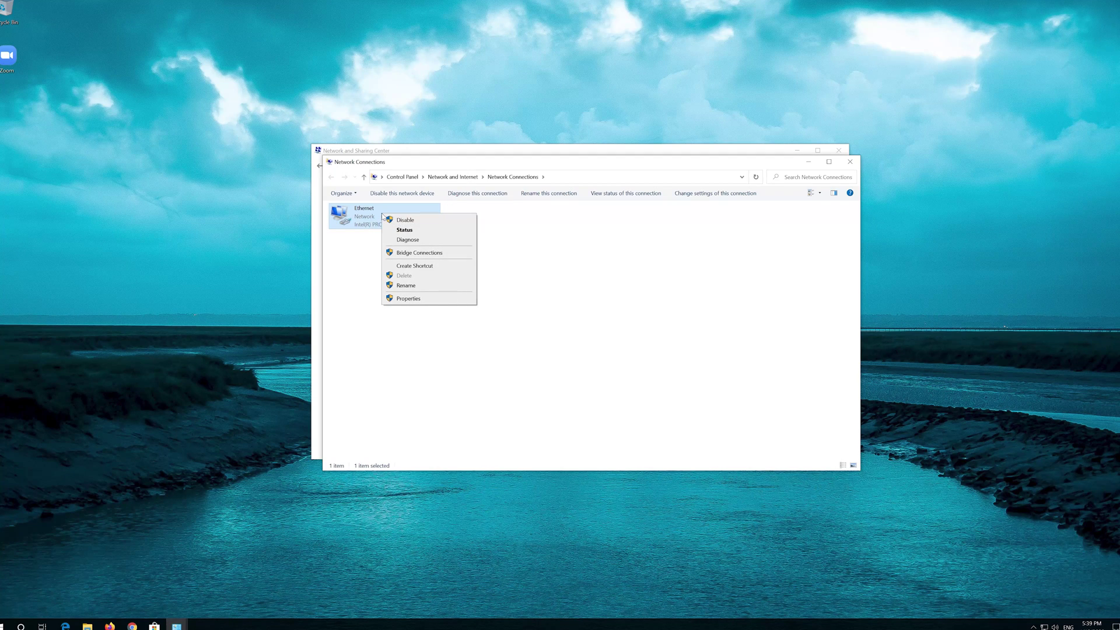
pyautogui.click(417, 299)
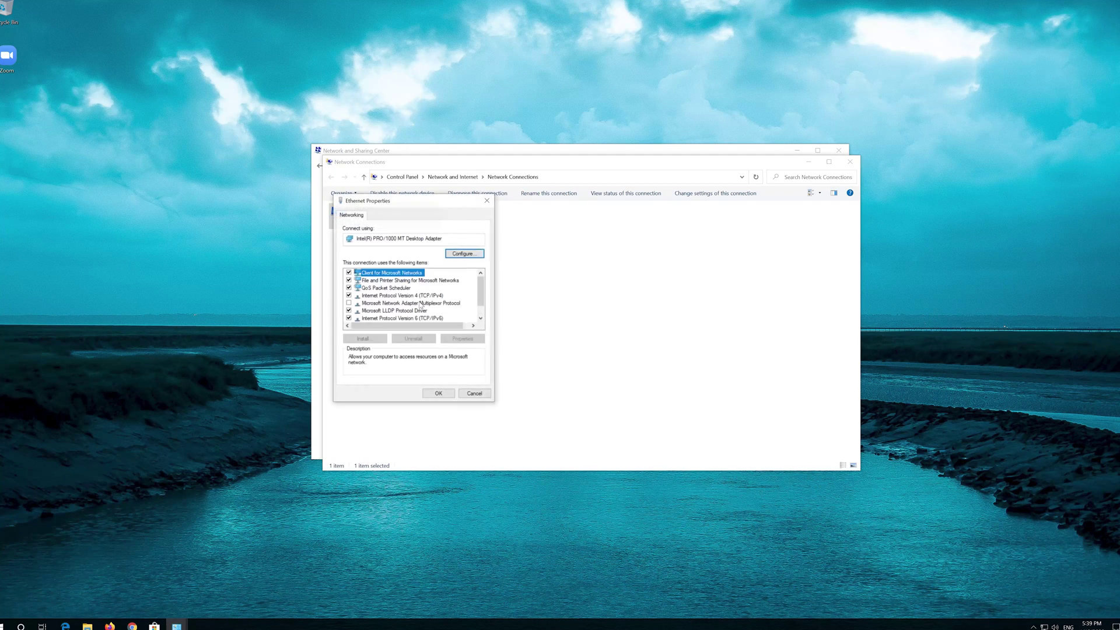
pyautogui.moveTo(412, 202); pyautogui.dragTo(590, 212)
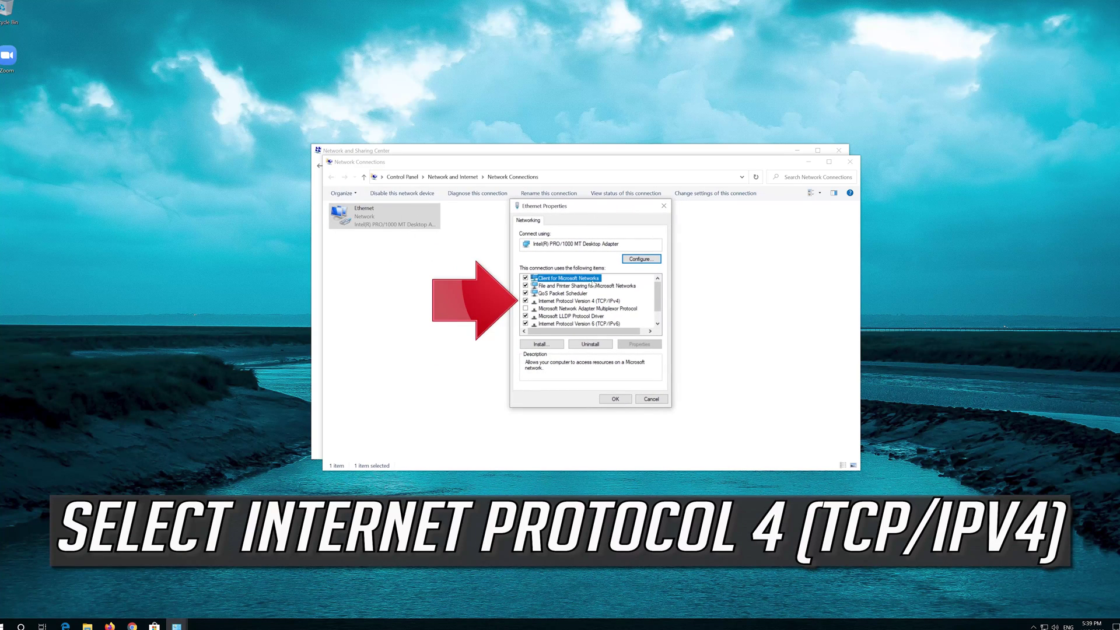
pyautogui.click(605, 302)
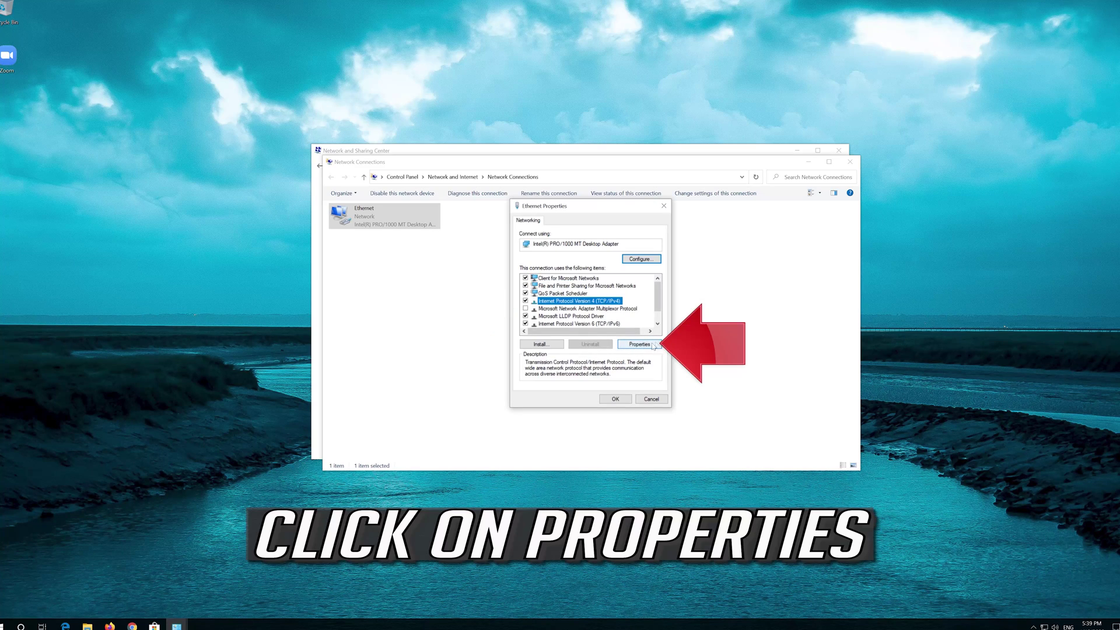
pyautogui.click(639, 344)
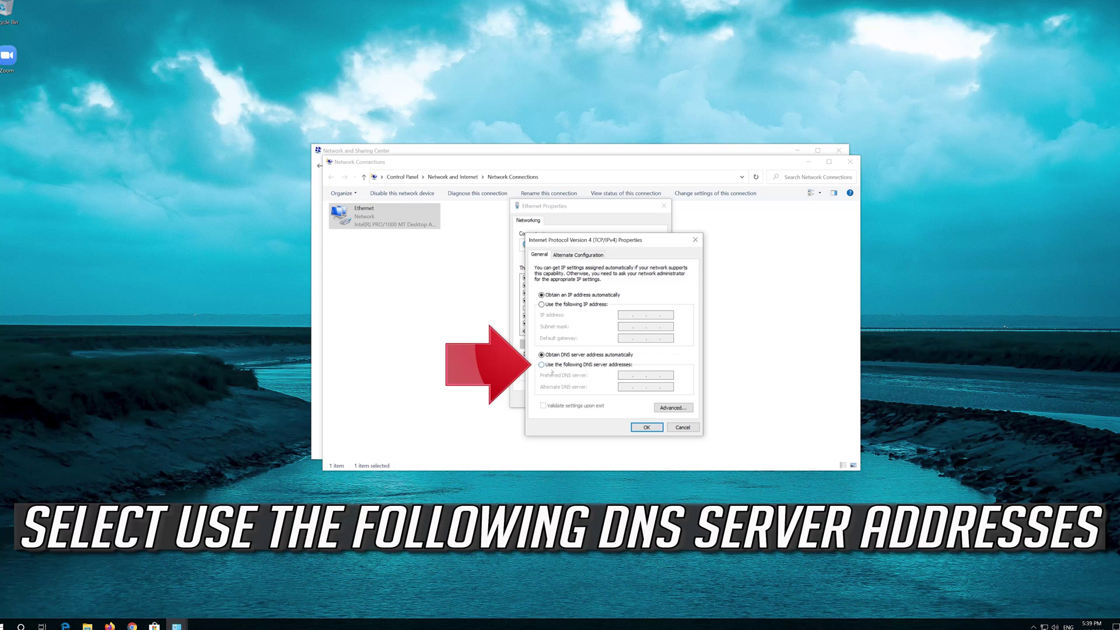
# Step: Use manual DNS servers 1.1.1.1 and 1.0.0.1, save with OK, and close Ethernet properties
pyautogui.click(542, 365)
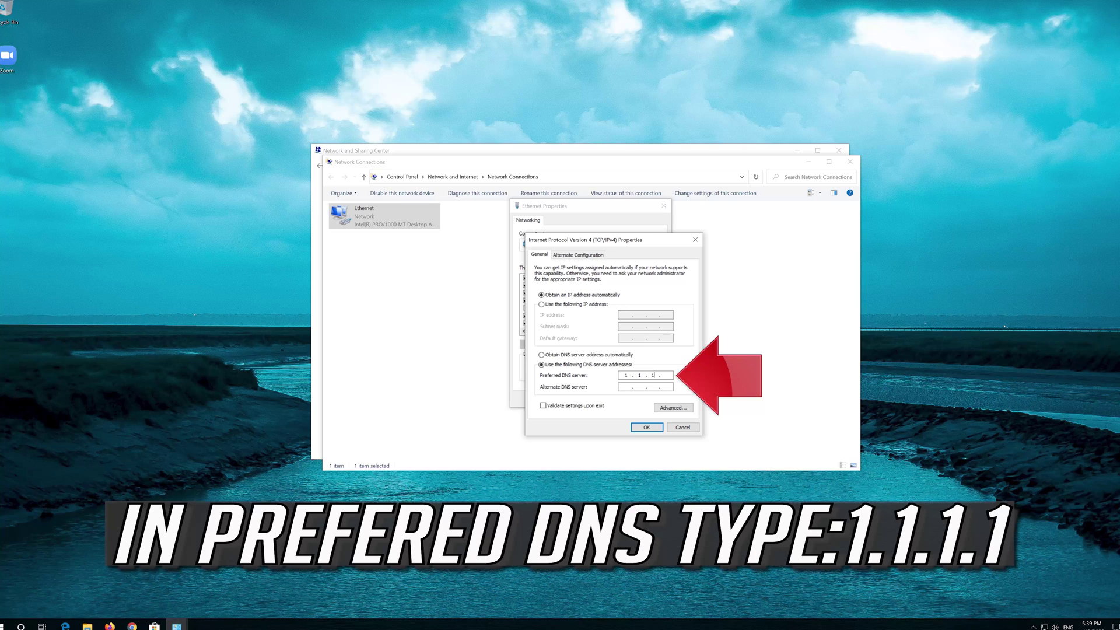
pyautogui.write('1')
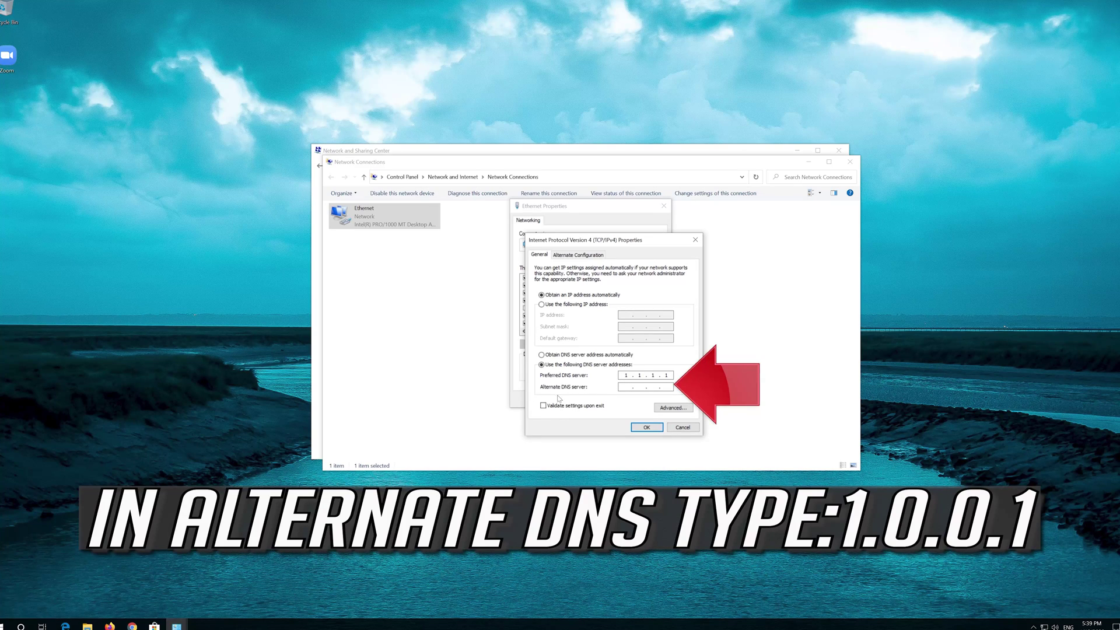
pyautogui.click(625, 386)
pyautogui.write('1.0.0.')
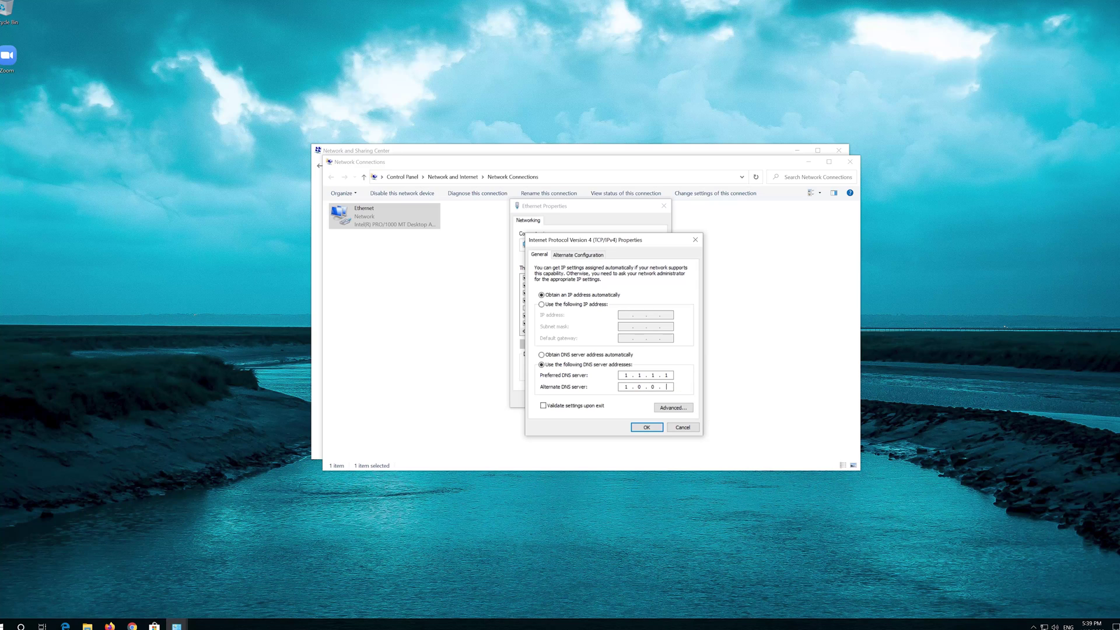
pyautogui.write('1')
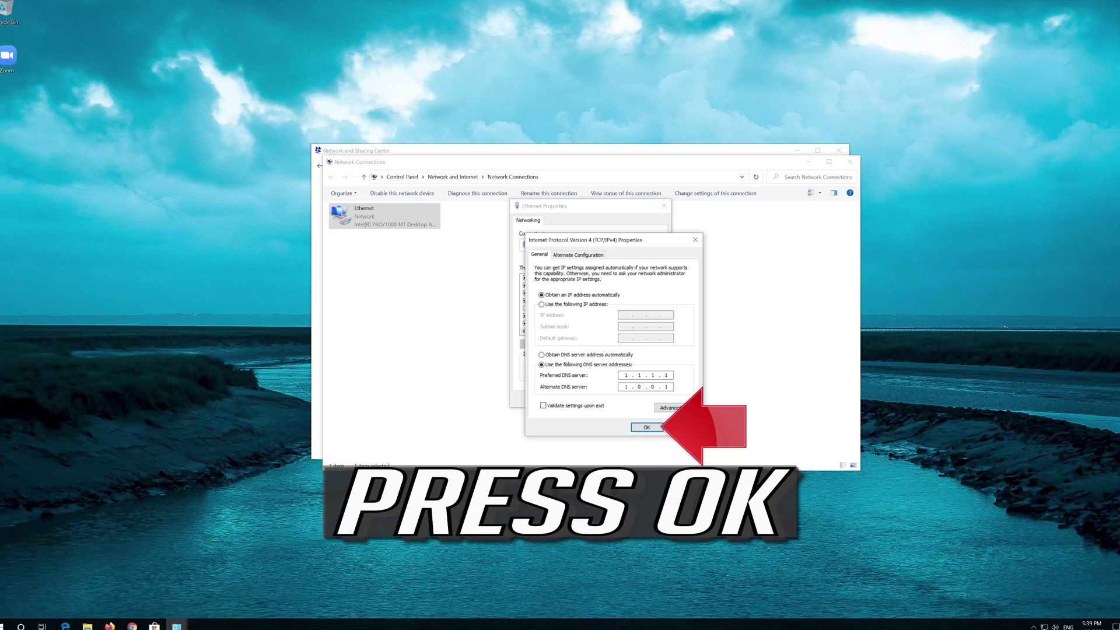
pyautogui.click(648, 427)
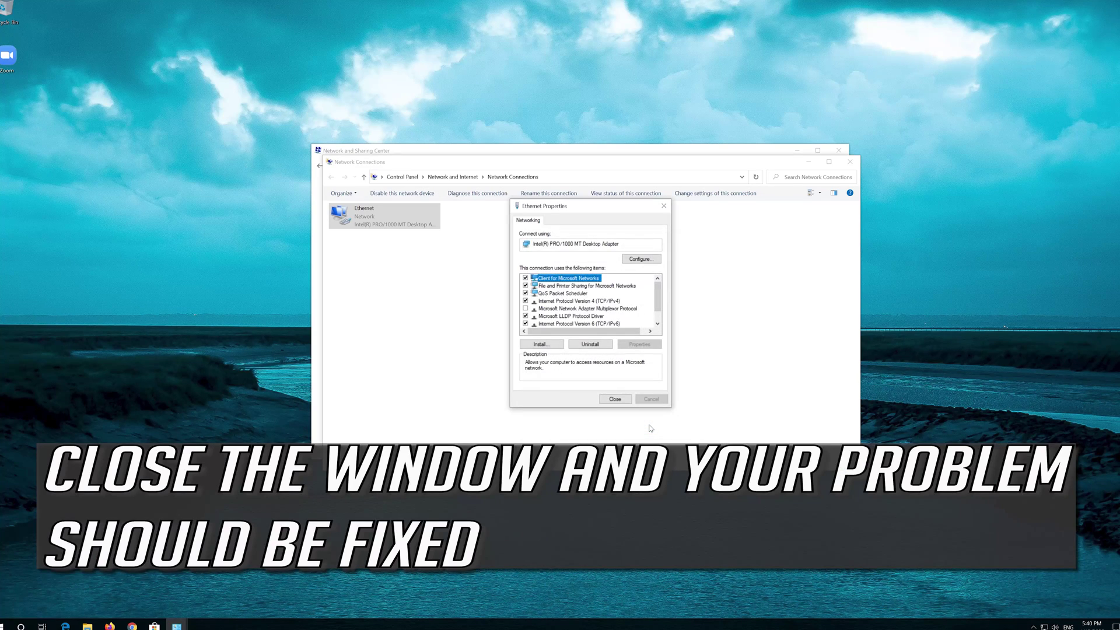
pyautogui.click(615, 400)
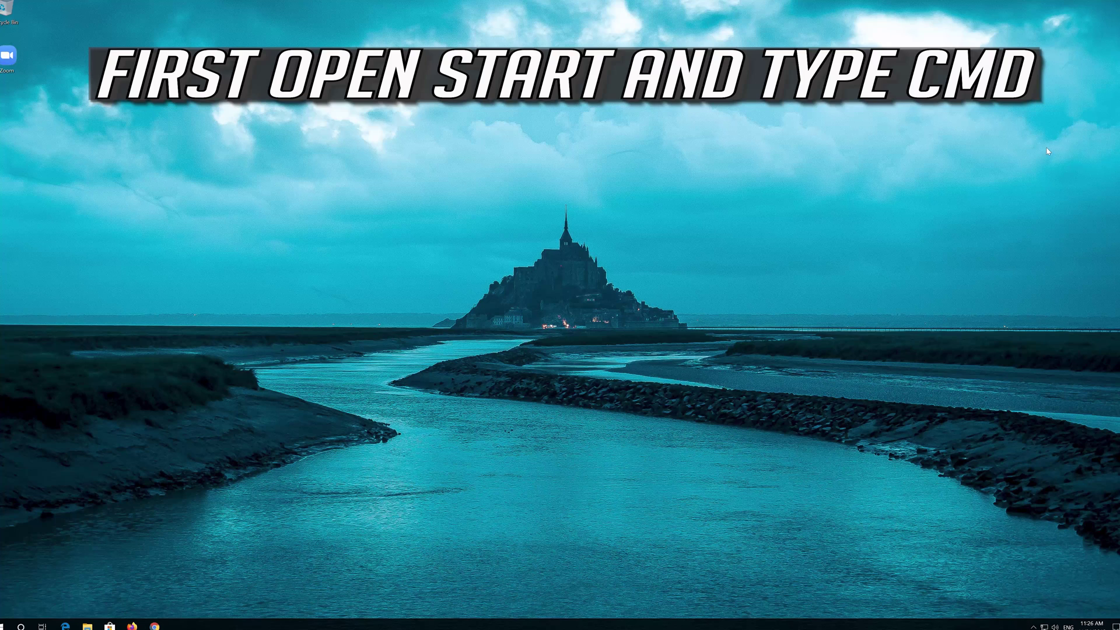
# Step: Search for cmd and launch Command Prompt as administrator, approving the UAC prompt
pyautogui.press('super')
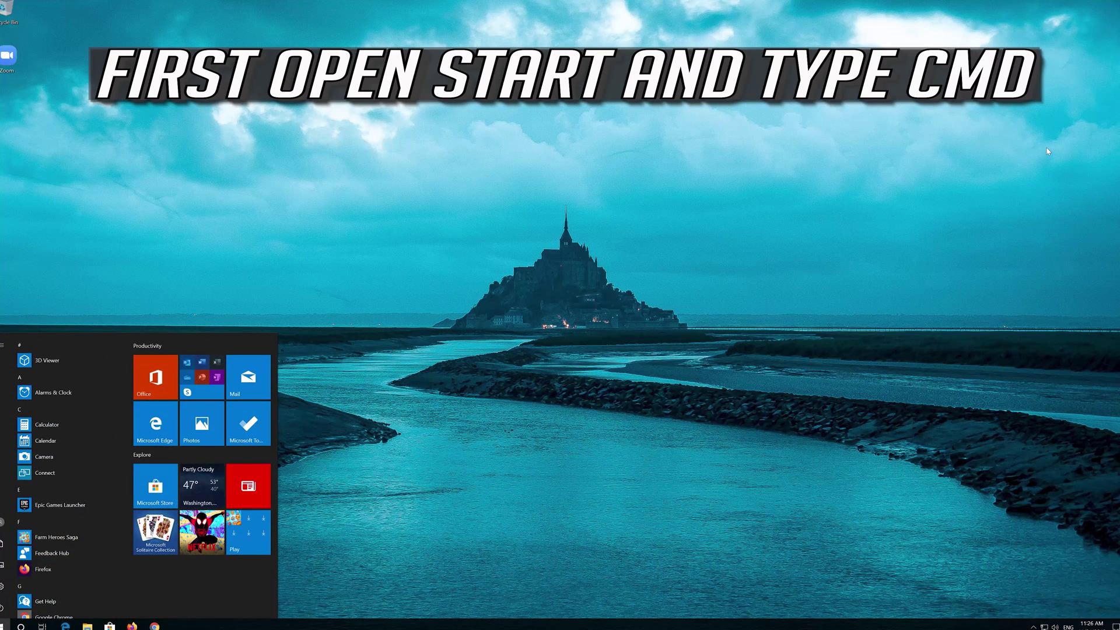
pyautogui.write('cmd')
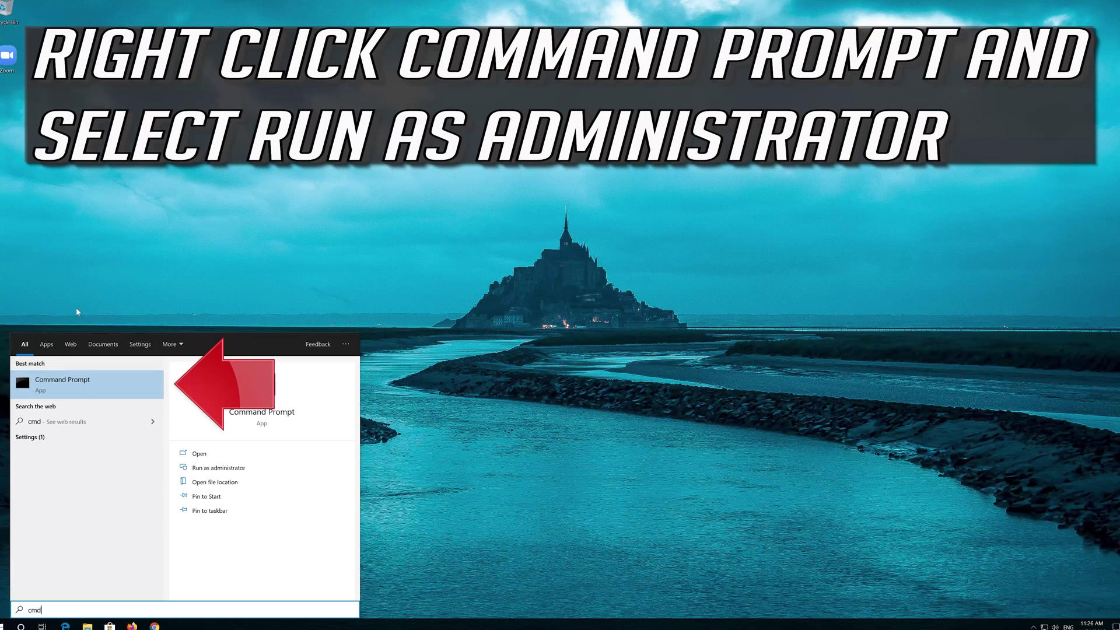
pyautogui.rightClick(104, 391)
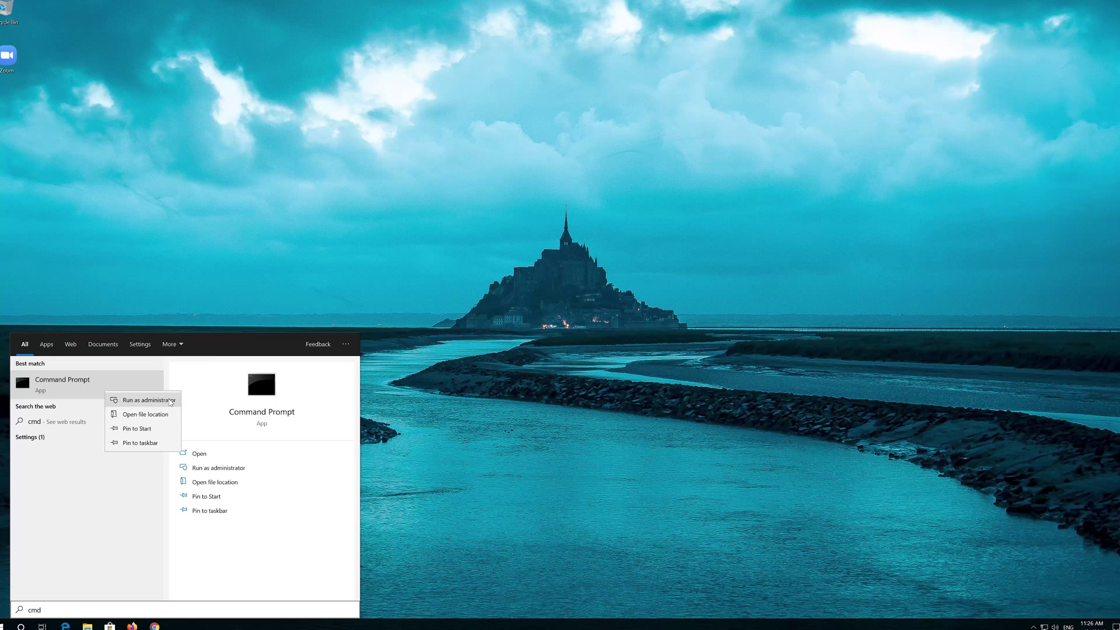
pyautogui.click(170, 402)
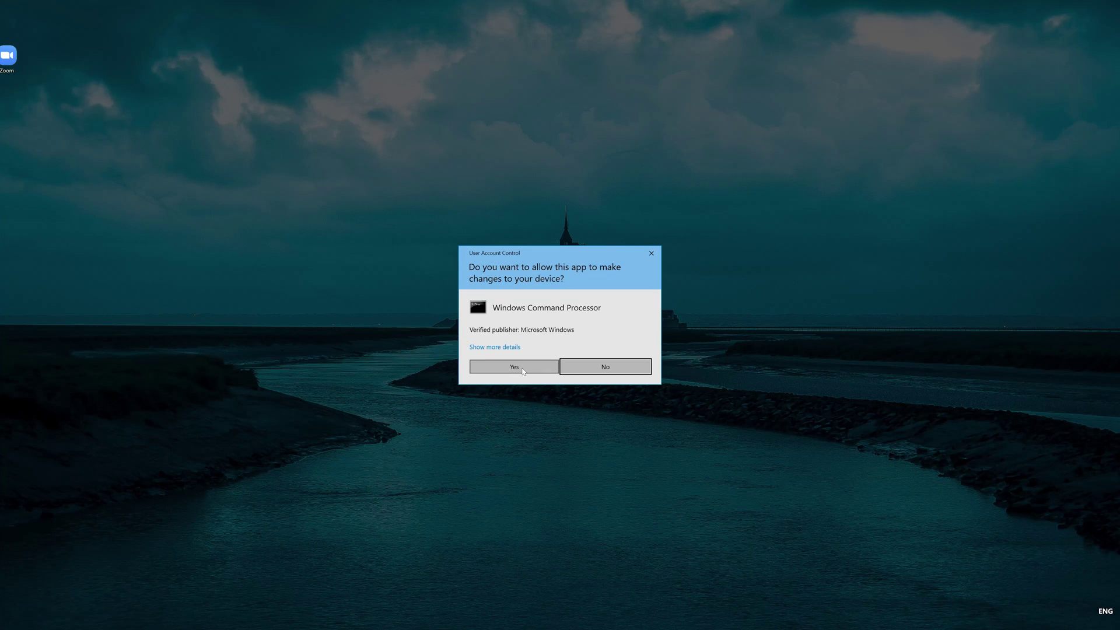
pyautogui.click(523, 367)
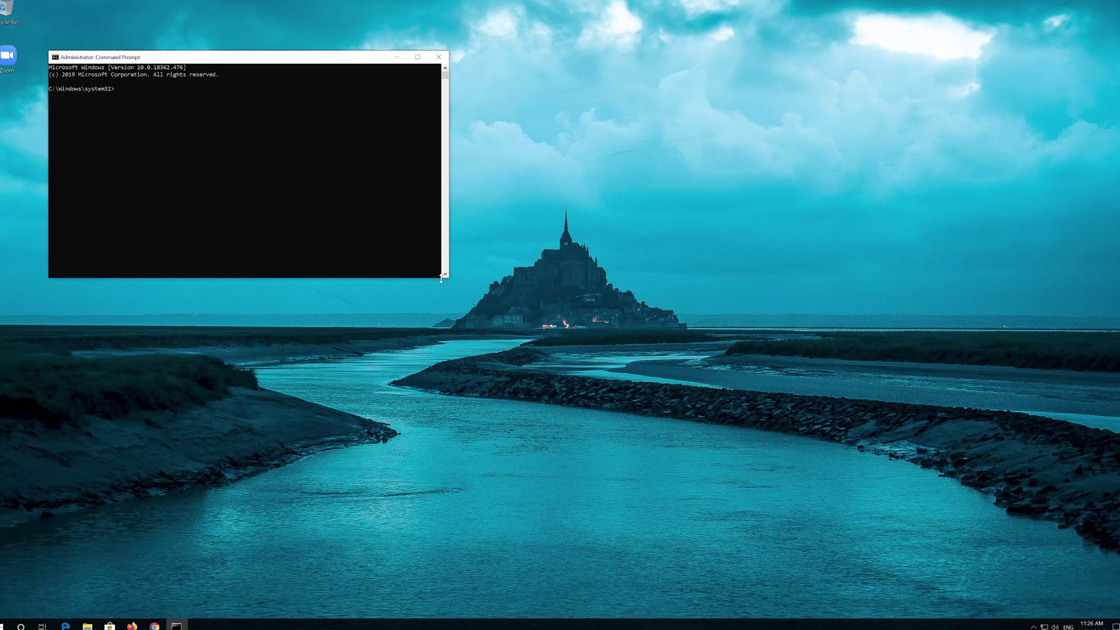
# Step: Enlarge and centre the console, then run netsh int ip reset C:\resetlog.txt
pyautogui.moveTo(334, 58); pyautogui.dragTo(600, 179)
pyautogui.moveTo(711, 398); pyautogui.dragTo(781, 425)
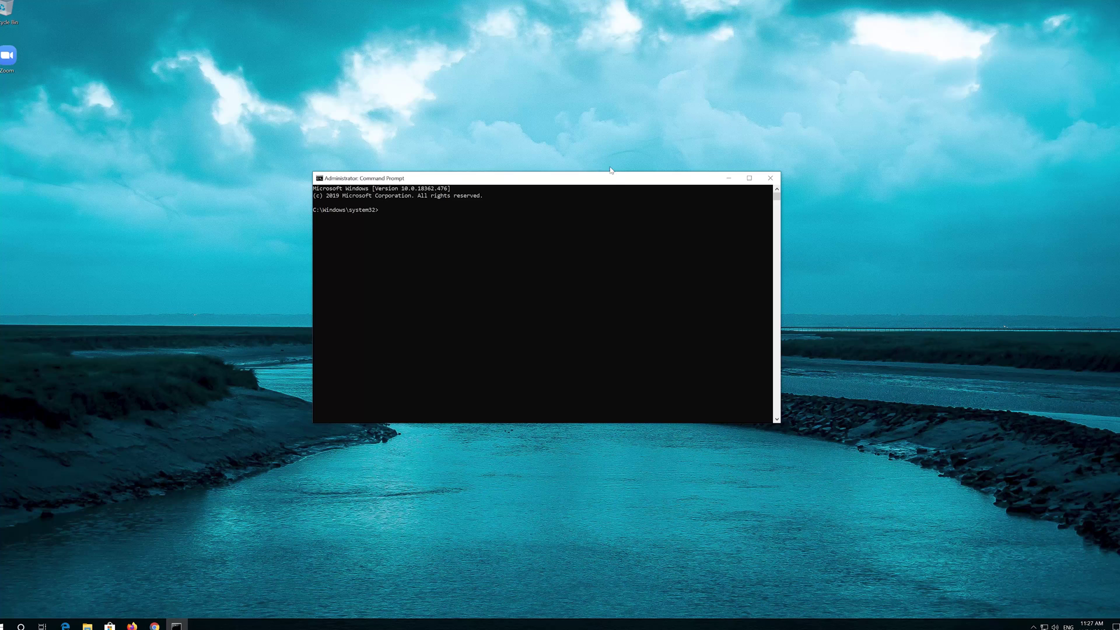
pyautogui.moveTo(616, 182); pyautogui.dragTo(627, 168)
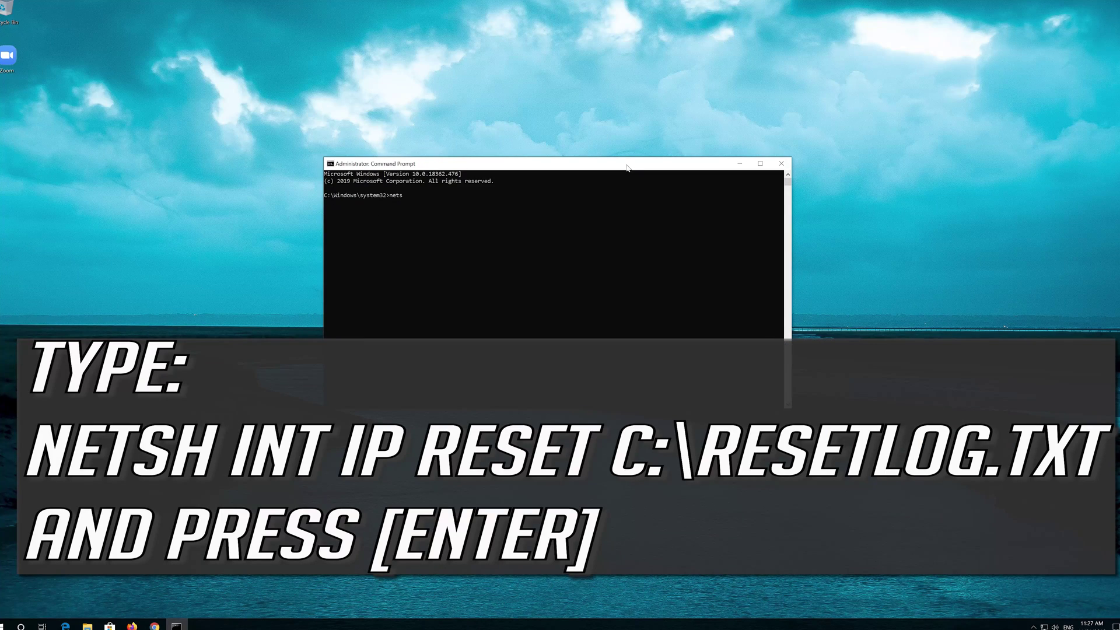
pyautogui.write('netsh int ip reset C:\\reset')
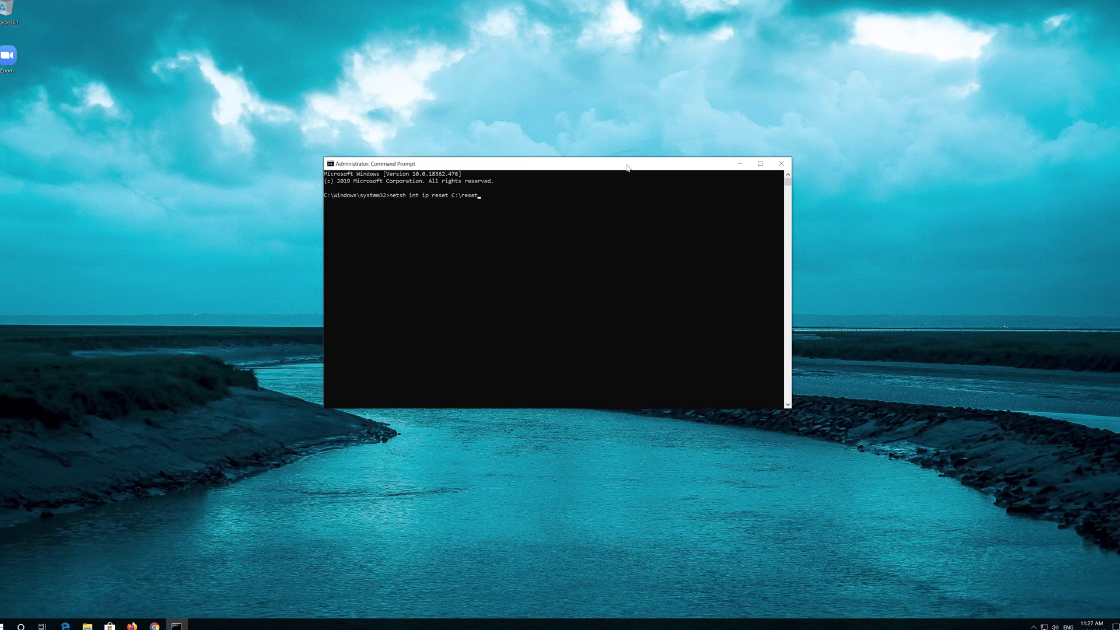
pyautogui.write('log.txt')
pyautogui.press('Return')
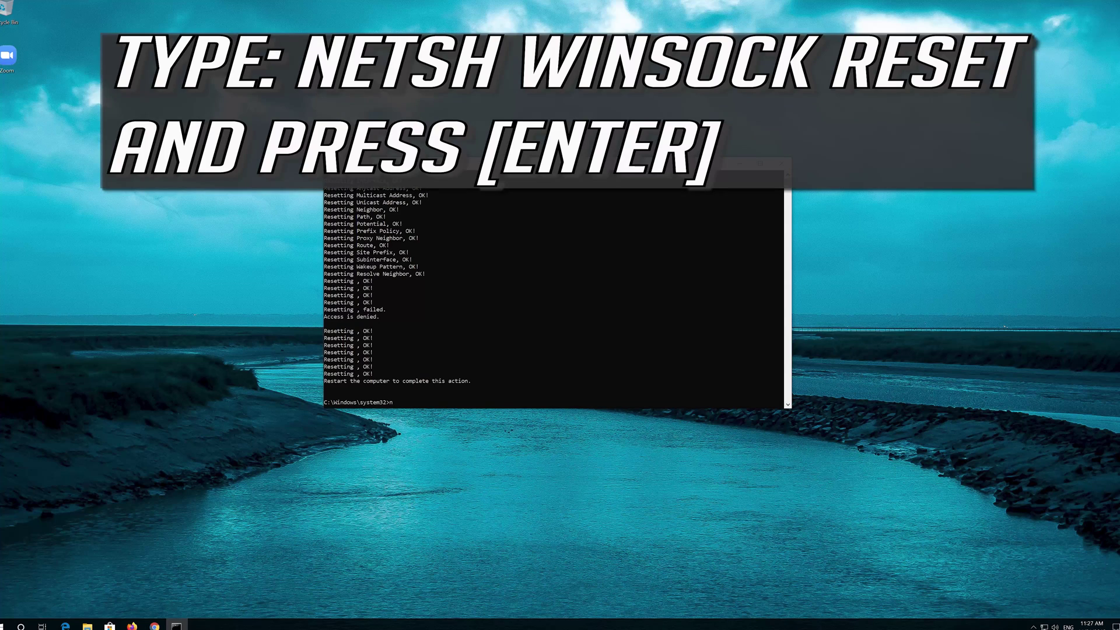
# Step: Run netsh winsock reset to reset the Winsock Catalog
pyautogui.write('netsh winsock')
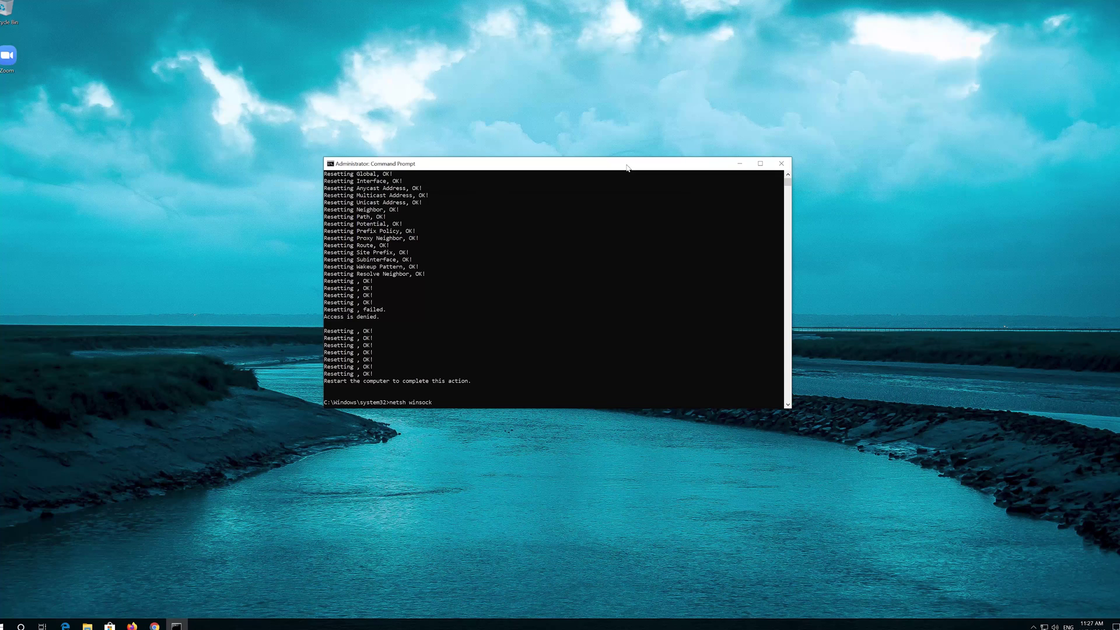
pyautogui.write('reset')
pyautogui.press('Return')
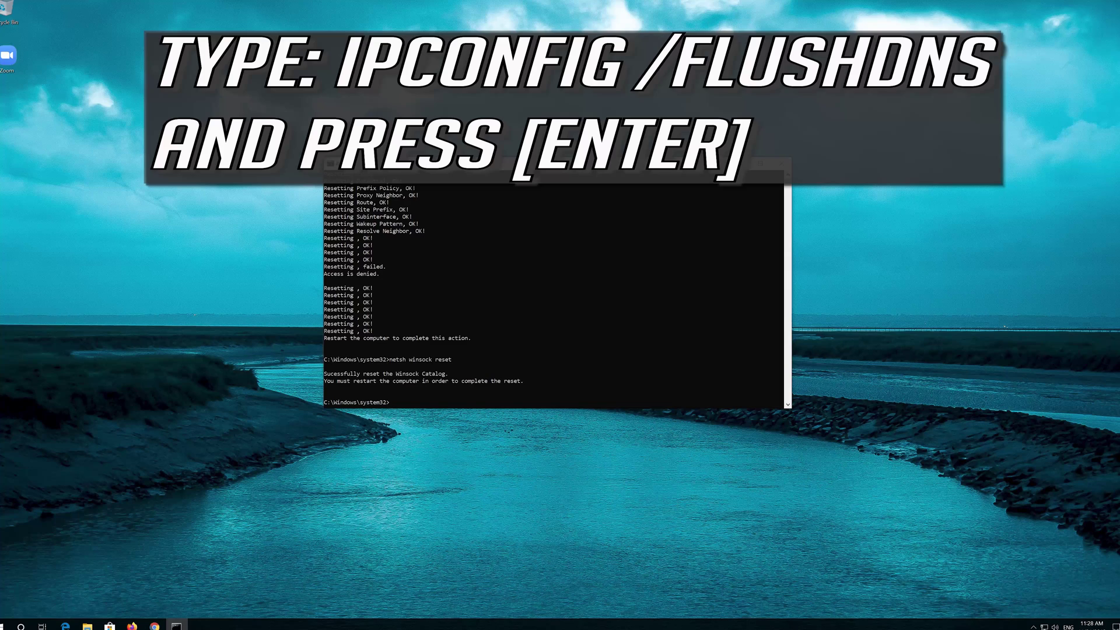
# Step: Run ipconfig /flushdns, then close the console with exit
pyautogui.write('ipconfig /flushdns')
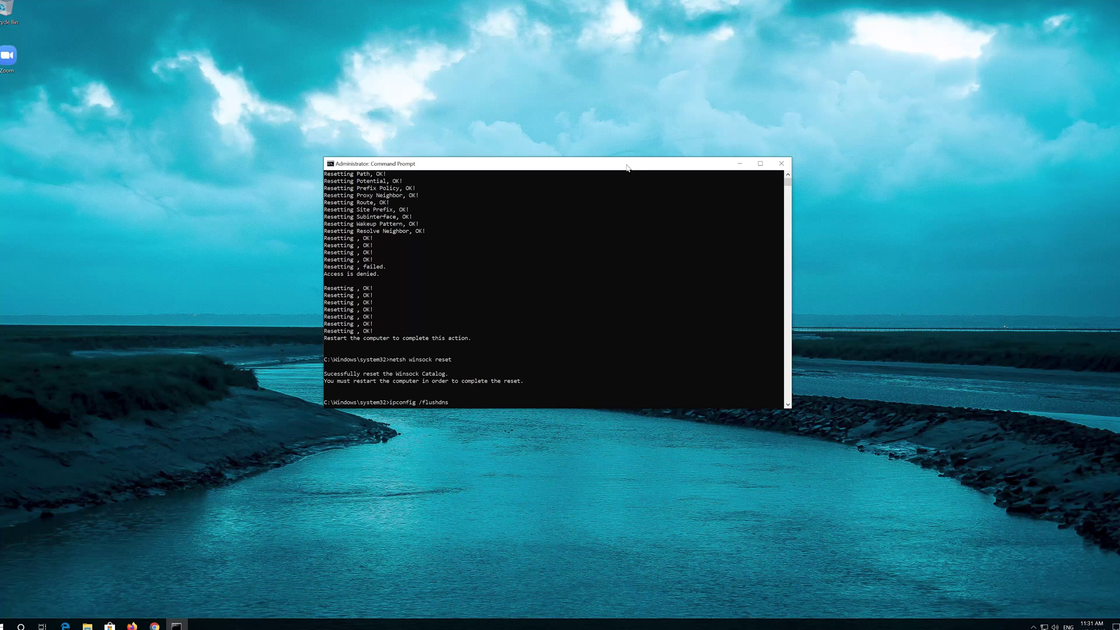
pyautogui.press('Return')
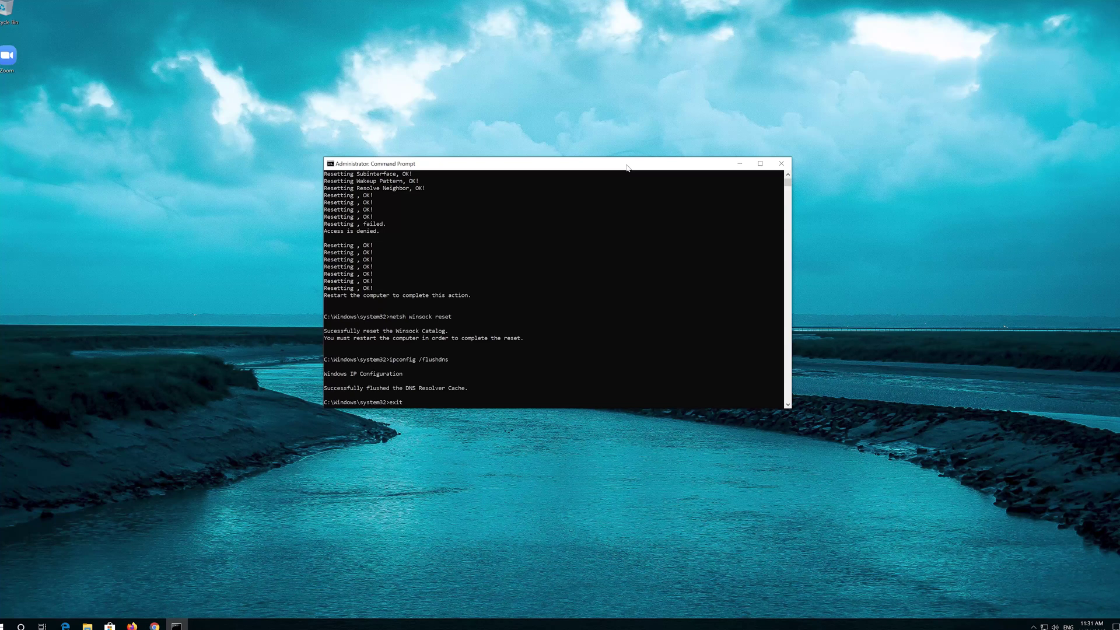
pyautogui.press('Return')
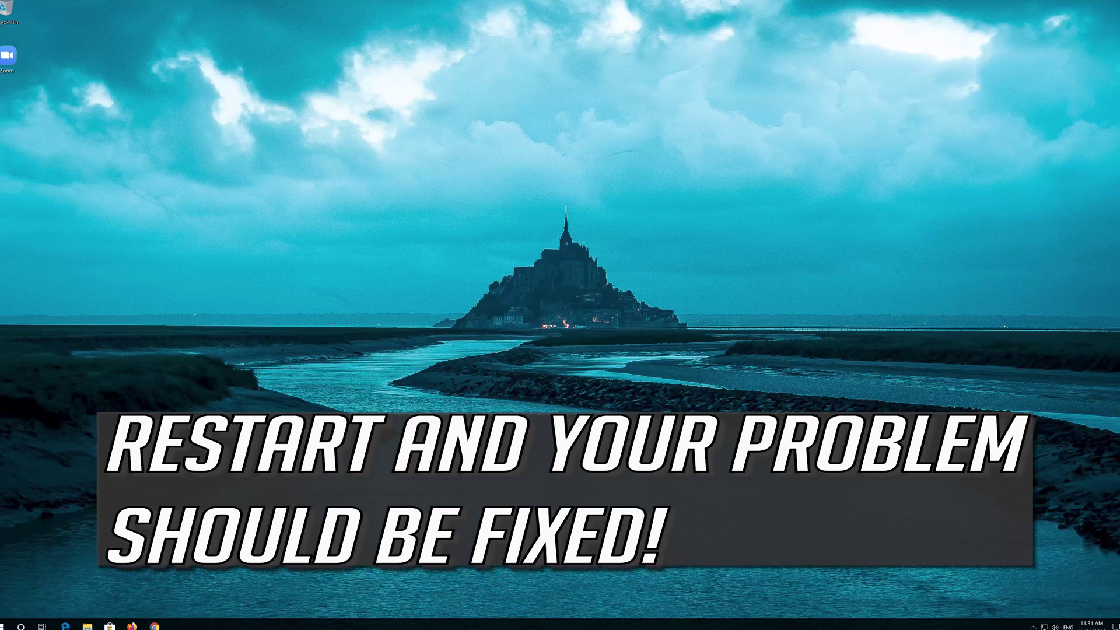
# Step: Restart the computer from the Start menu's Power options
pyautogui.click(6, 624)
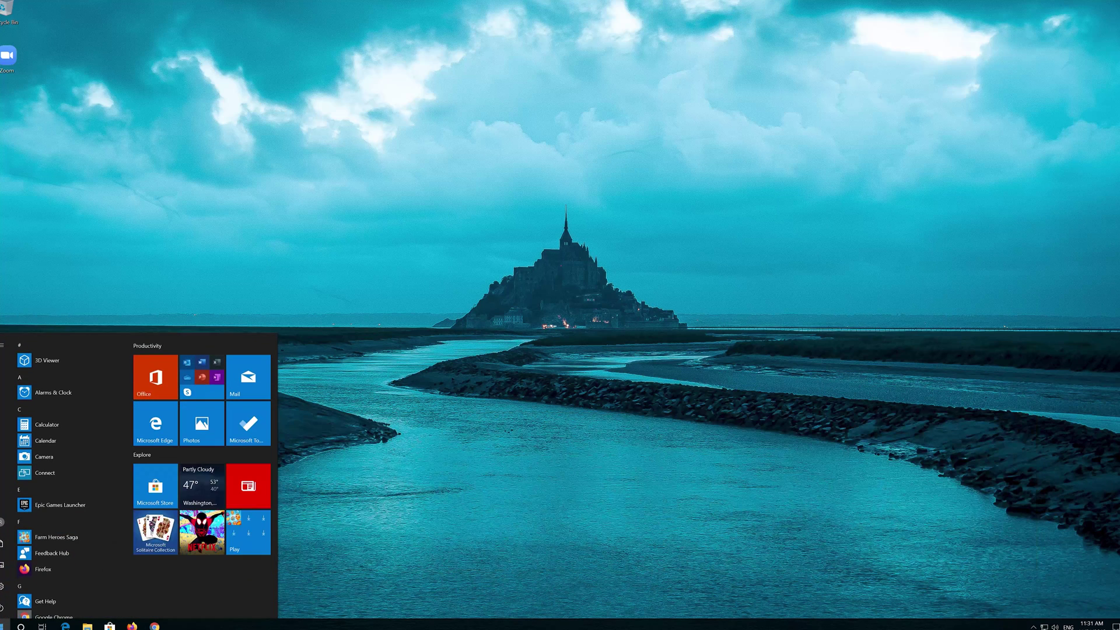
pyautogui.click(3, 608)
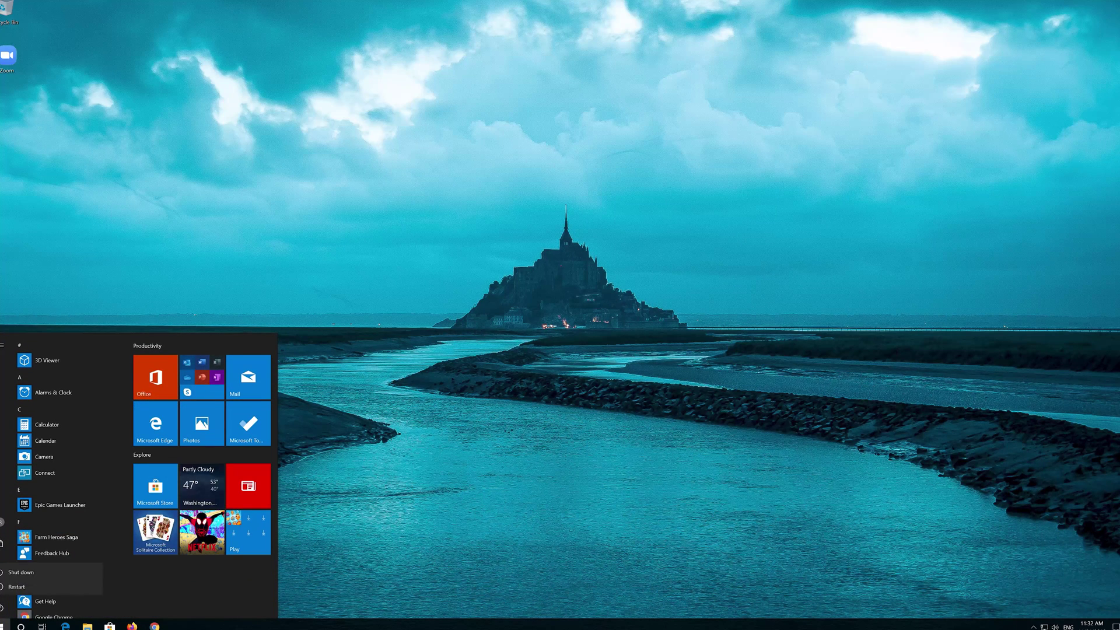
pyautogui.click(18, 584)
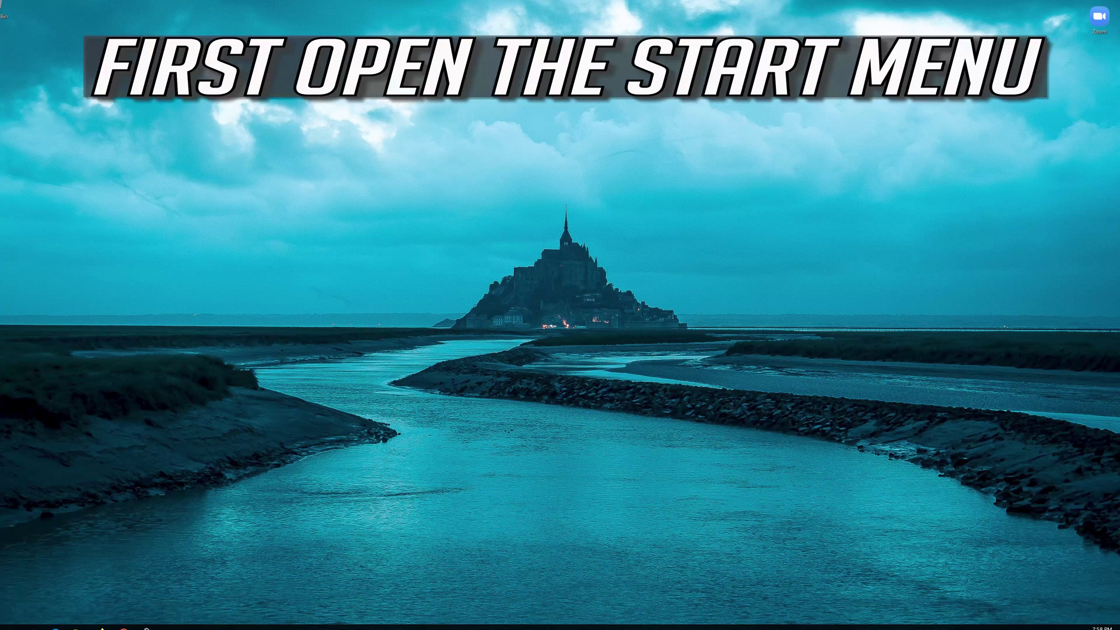
# Step: Open Windows Settings from the Start menu's gear icon
pyautogui.press('super')
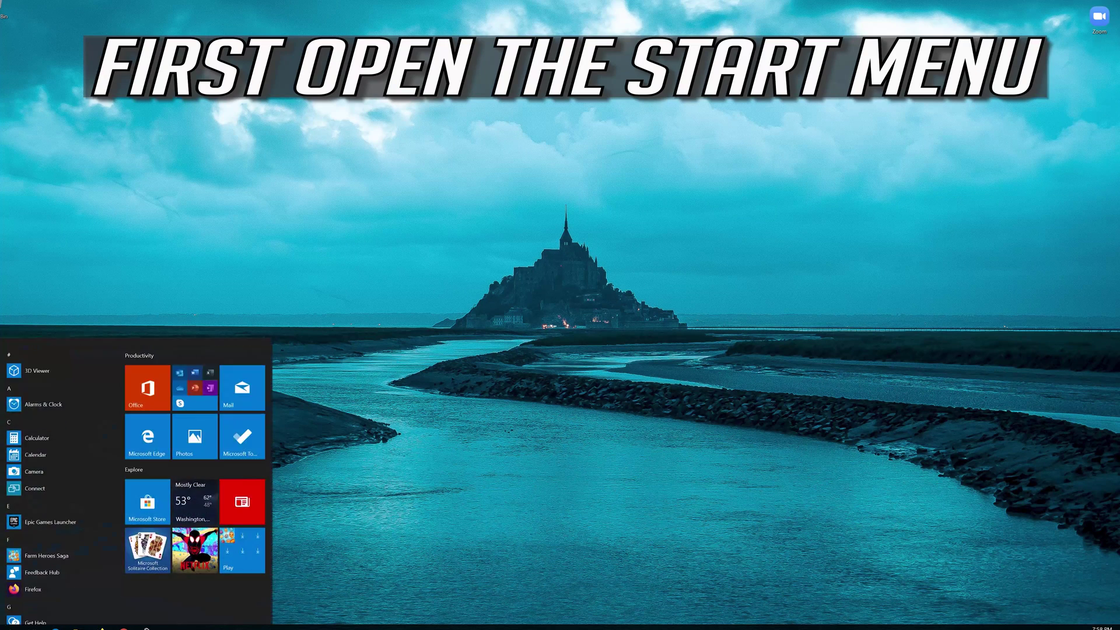
pyautogui.moveTo(14, 444)
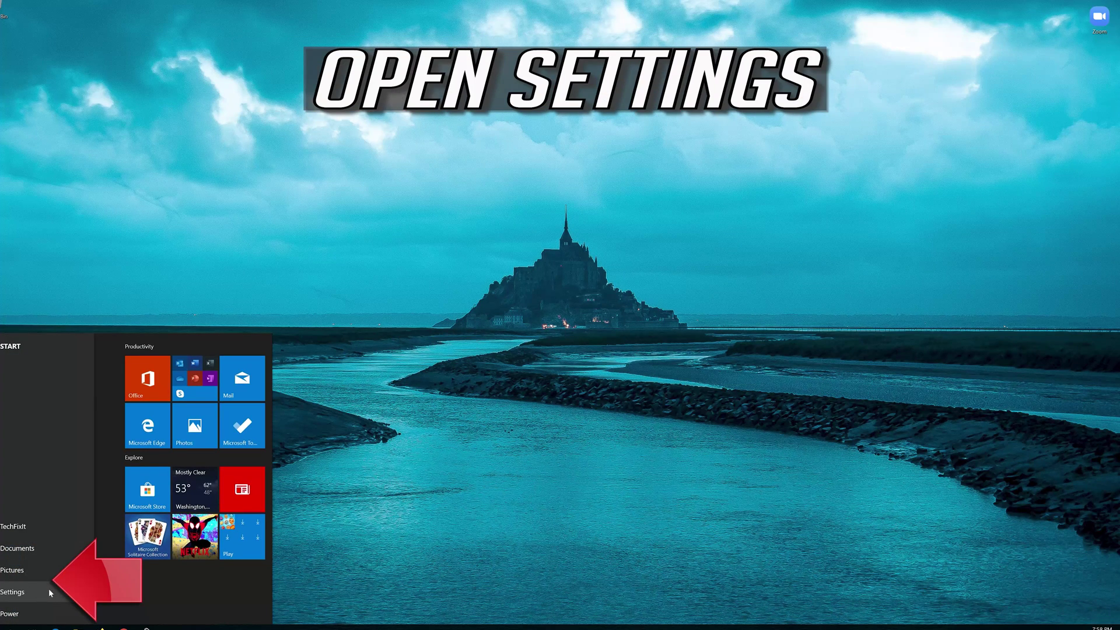
pyautogui.click(13, 592)
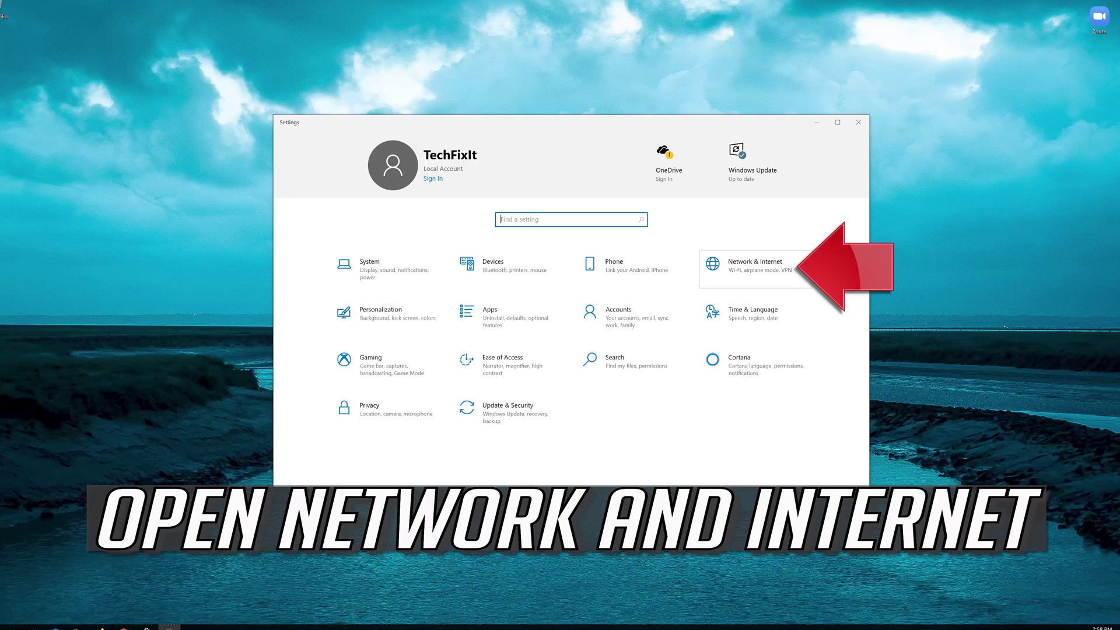
# Step: Go to Network & Internet, open Network reset, and choose Reset now
pyautogui.click(753, 270)
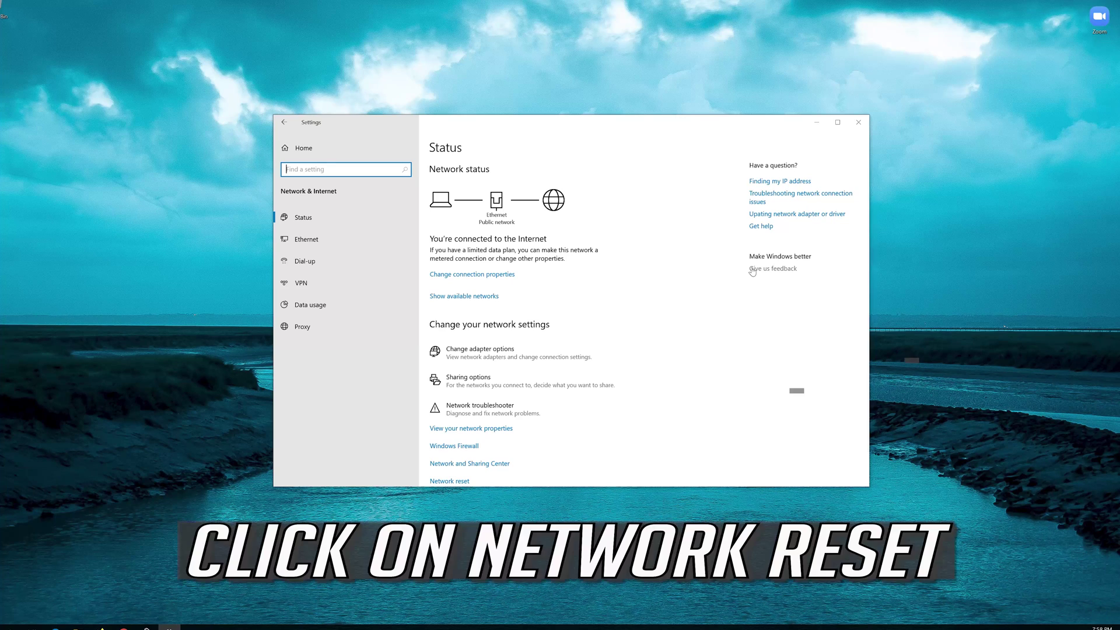
pyautogui.scroll(-1, 538, 310)
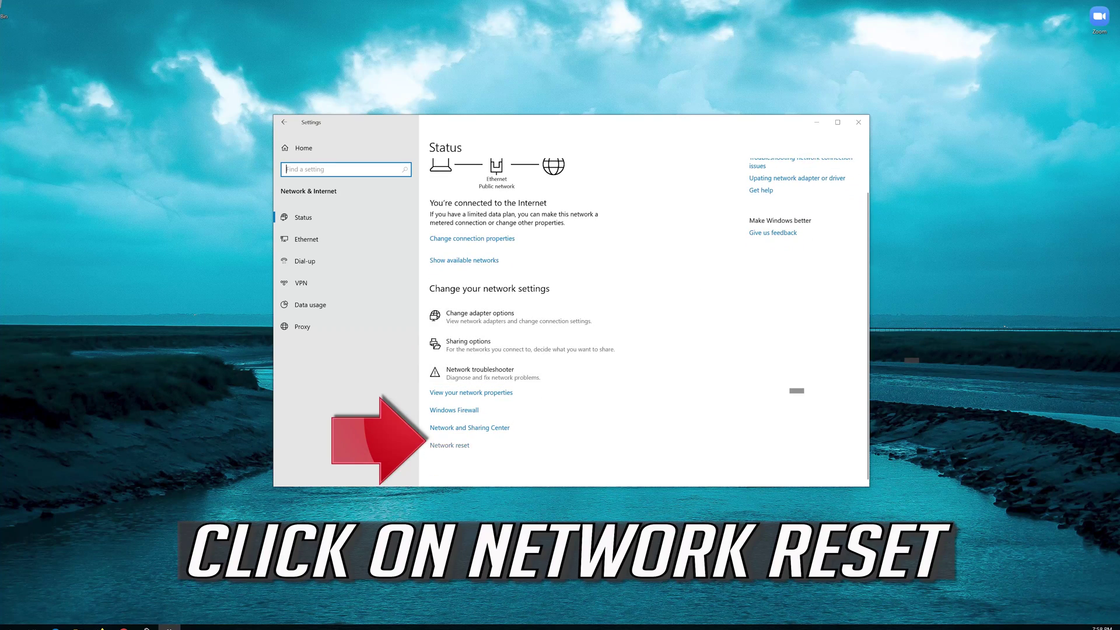
pyautogui.click(458, 446)
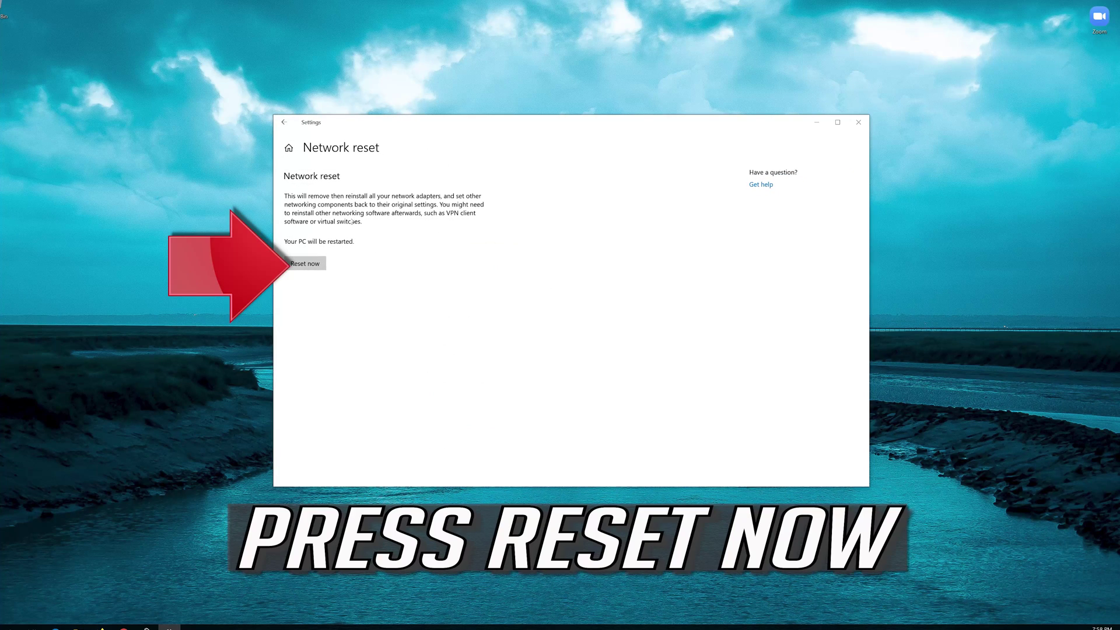
pyautogui.click(297, 268)
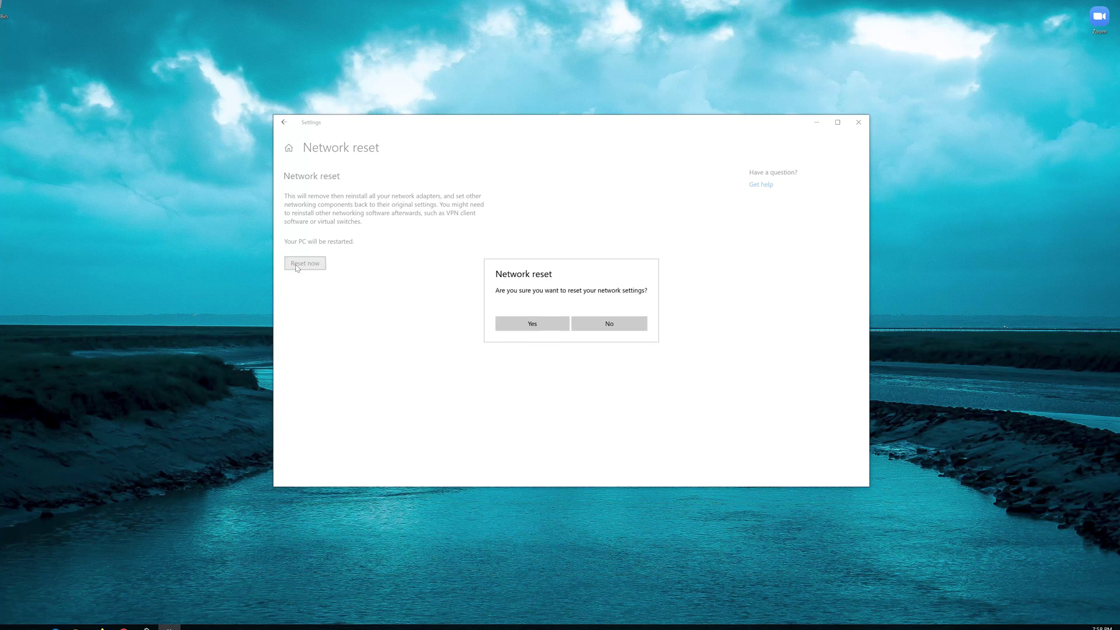